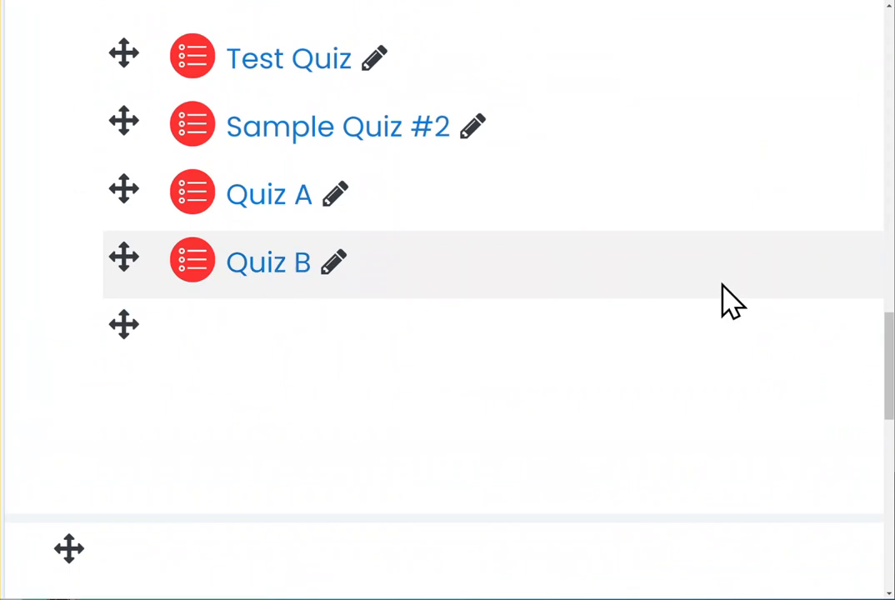
Open the Groups page of the Moodle Sandbox course from its participants management.
scroll(475, 302, "down", 5)
scroll(309, 312, "down", 3)
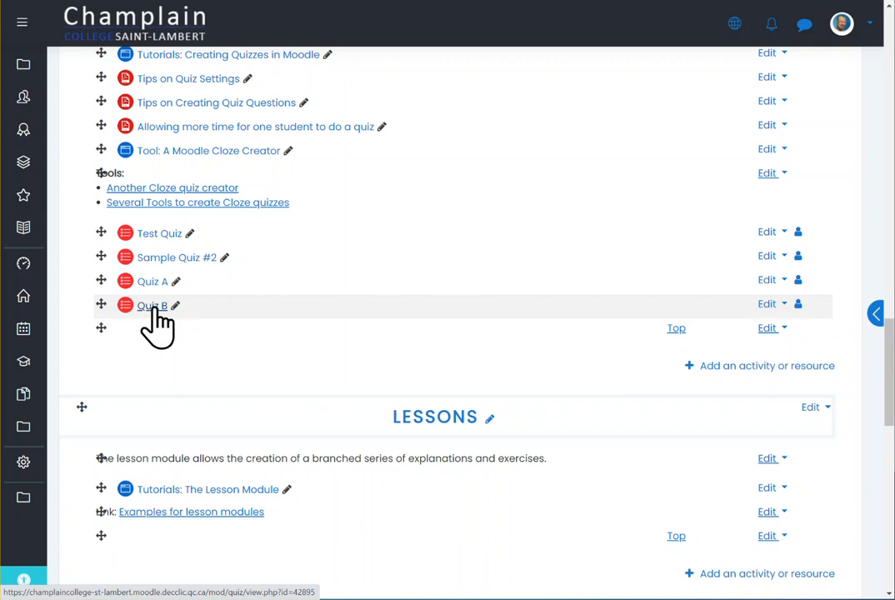
left_click(25, 96)
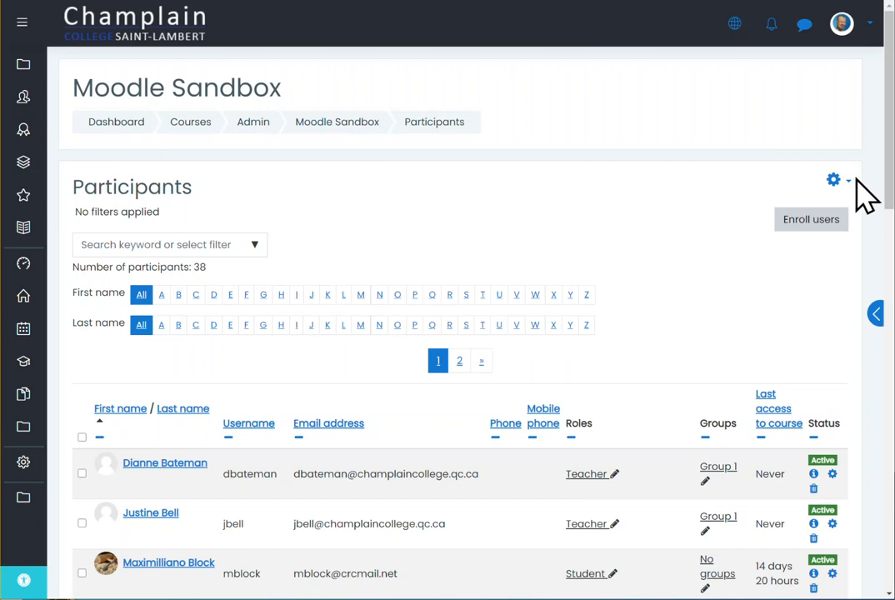
left_click(847, 181)
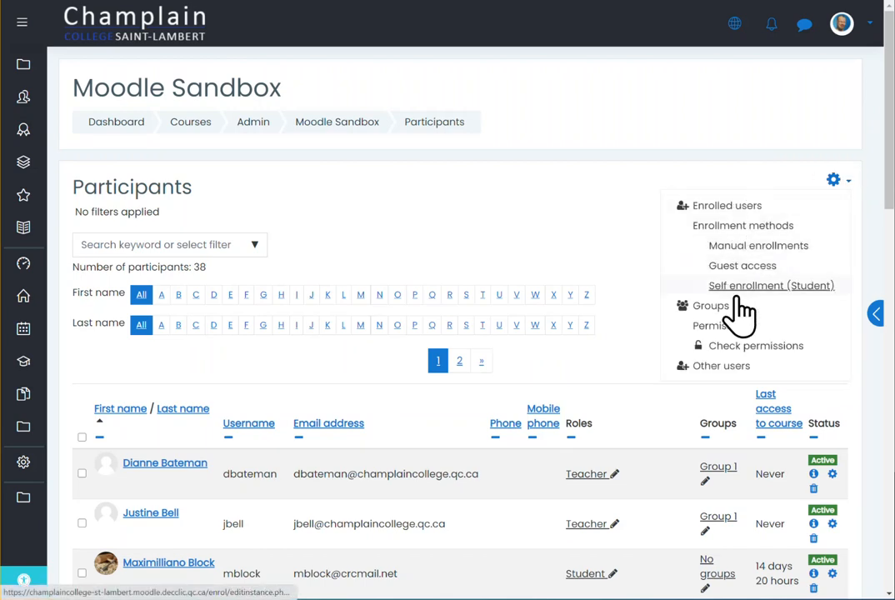
left_click(713, 308)
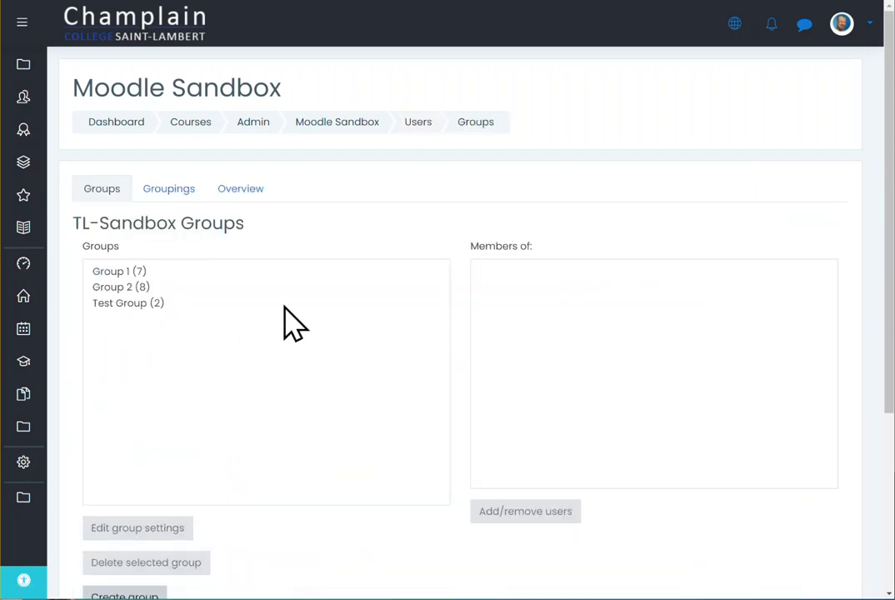
Review the options for auto-creating groups and leave the form without creating any.
scroll(451, 233, "down", 2)
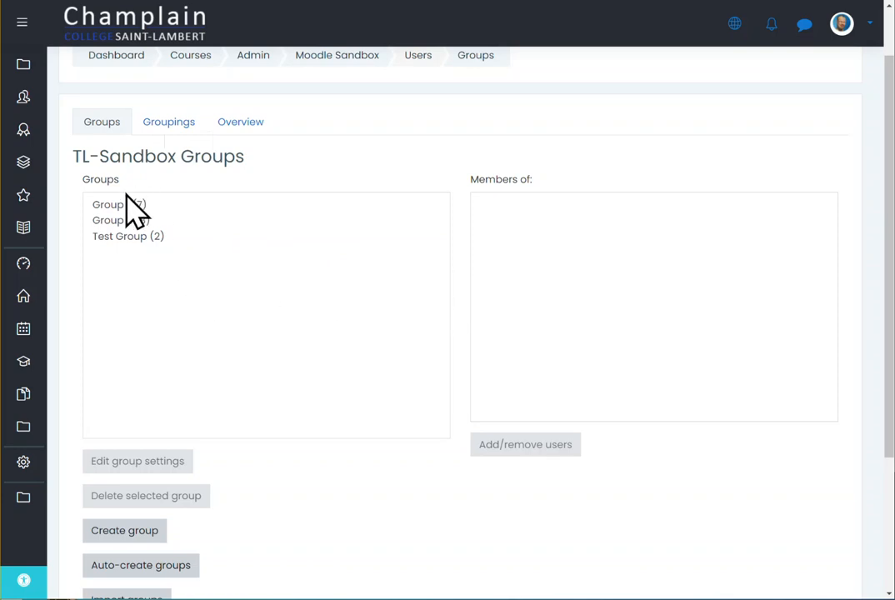
scroll(233, 491, "down", 1)
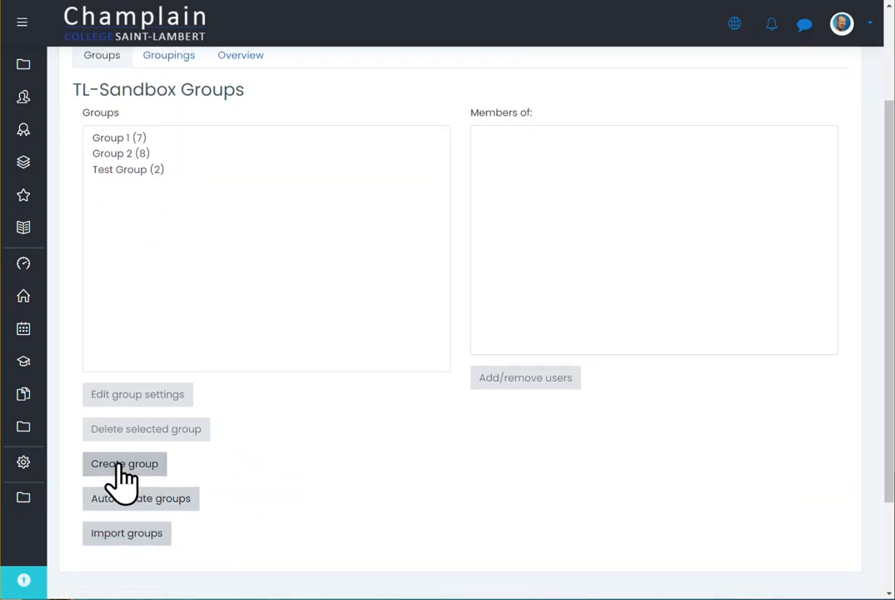
left_click(182, 518)
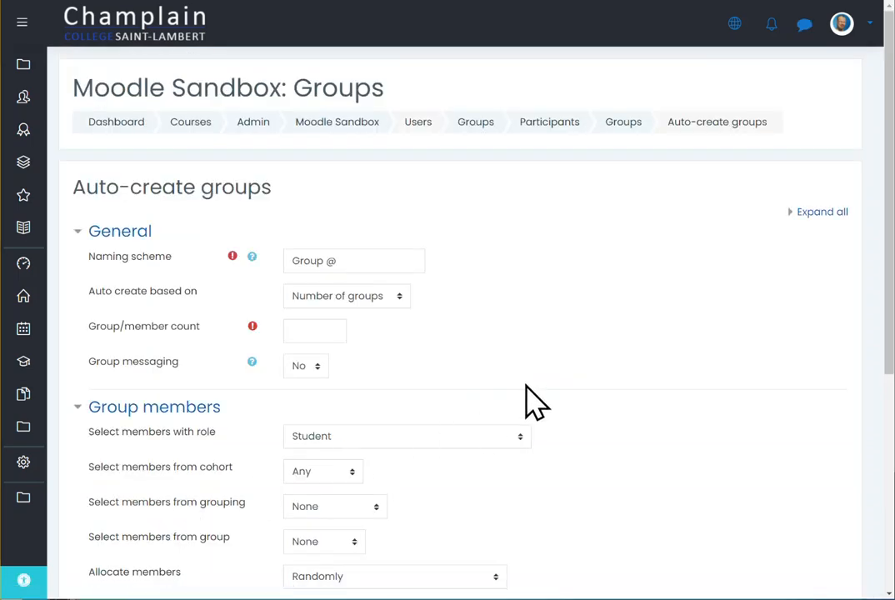
scroll(658, 343, "down", 3)
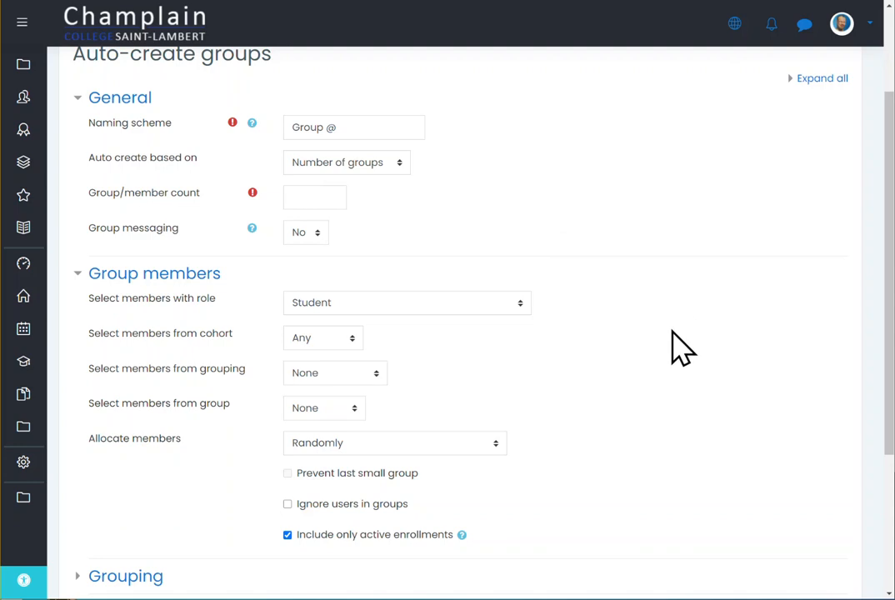
scroll(673, 333, "down", 2)
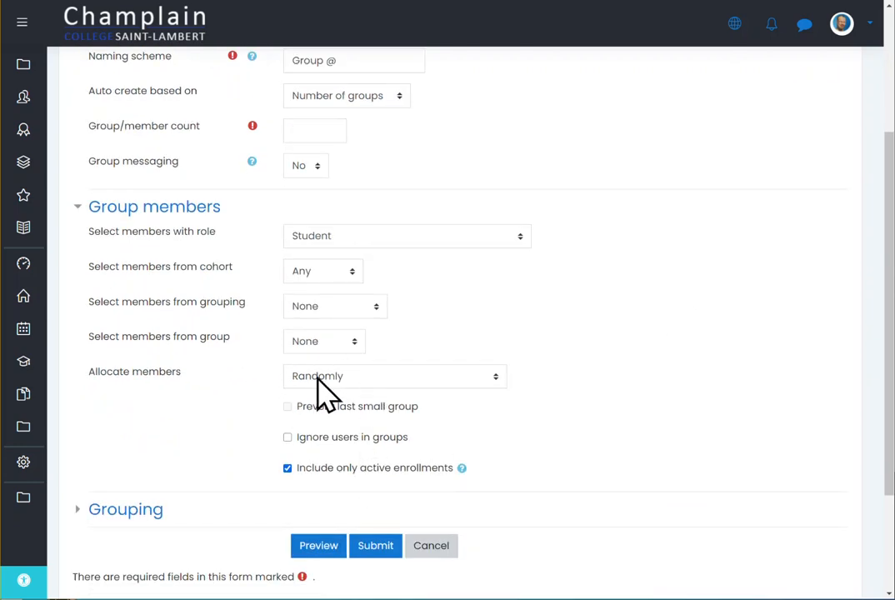
left_click(431, 546)
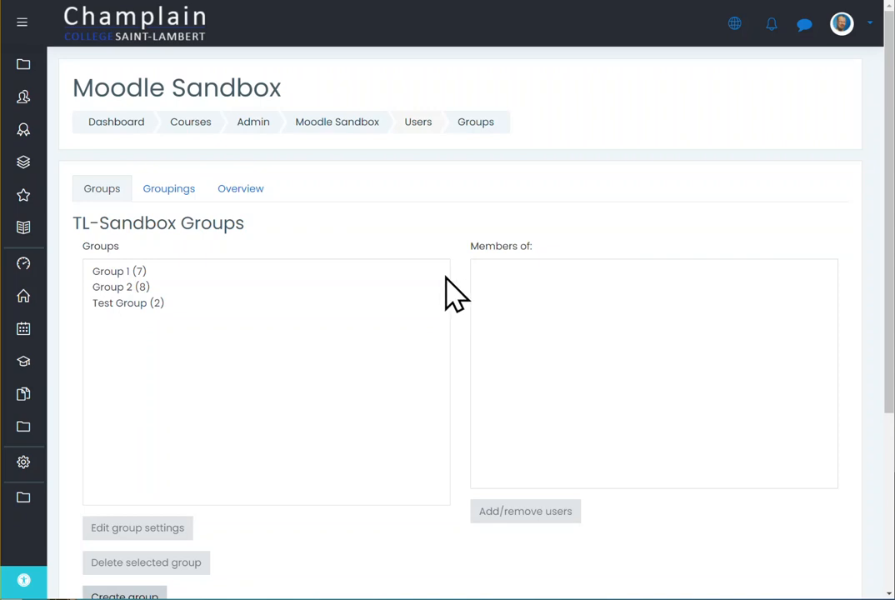
View the member lists of Group 1 and Group 2.
left_click(142, 272)
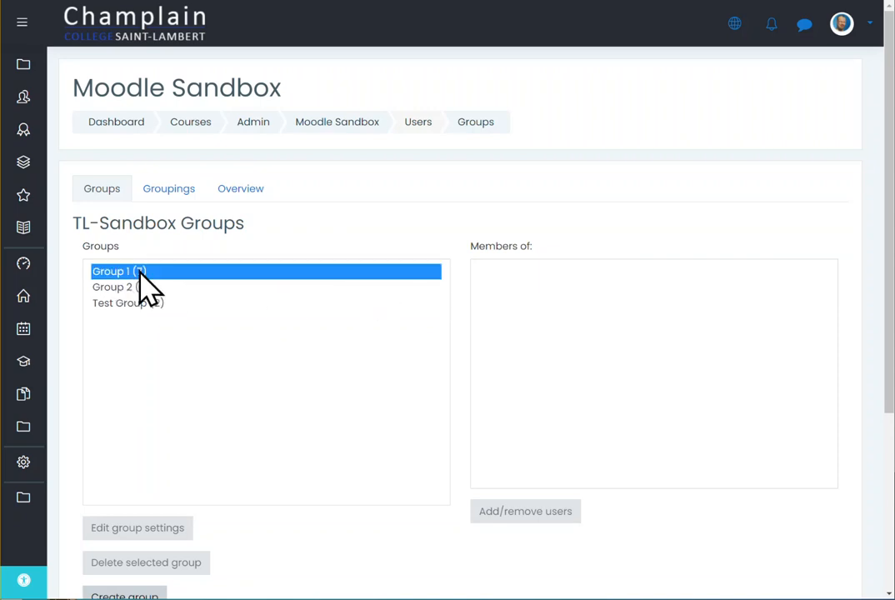
left_click(153, 288)
left_click(468, 208)
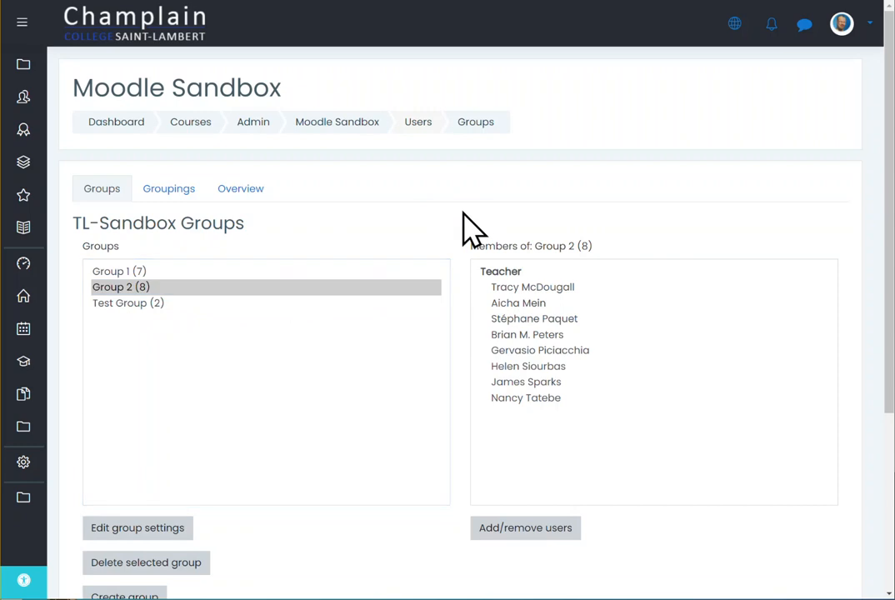
scroll(467, 400, "down", 3)
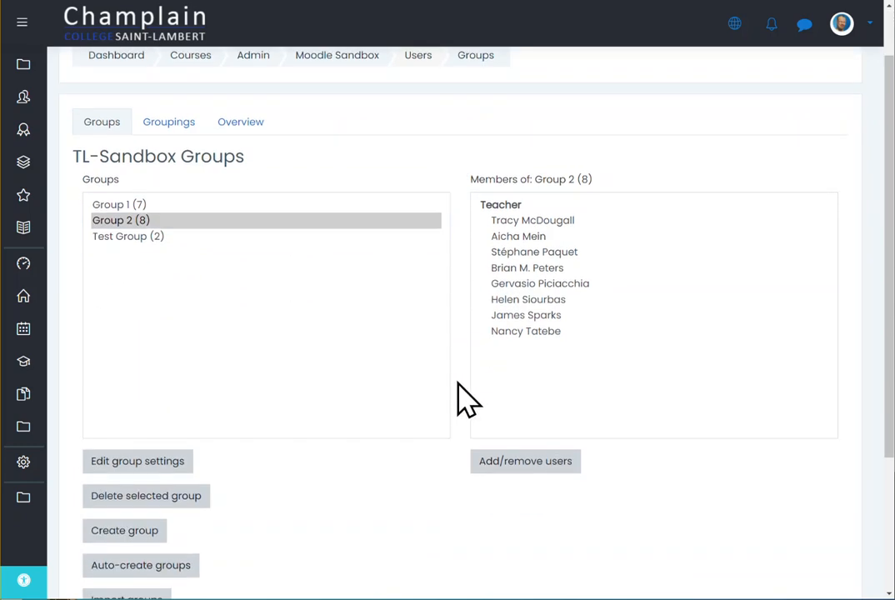
scroll(466, 382, "up", 3)
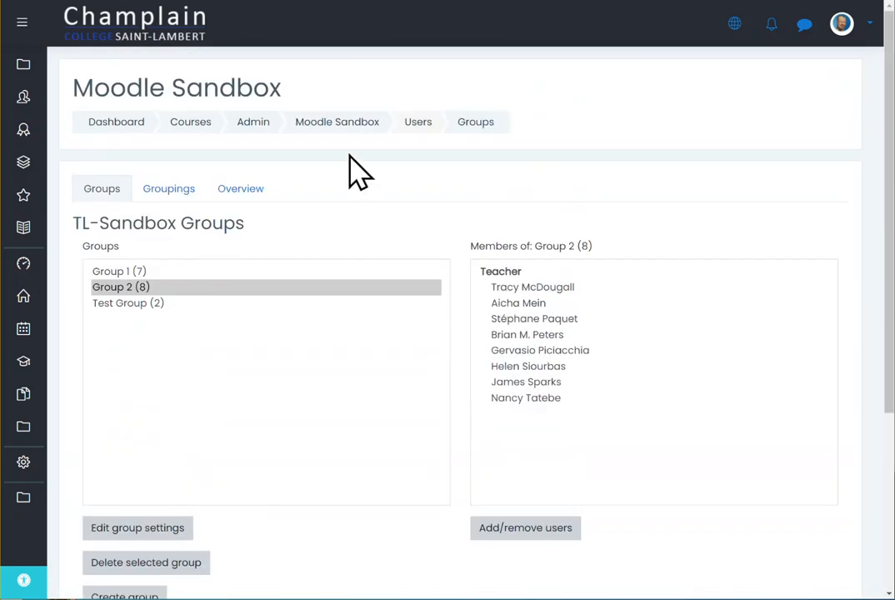
Return to the Moodle Sandbox course page and open the settings of Quiz A in the Quizzes section.
left_click(316, 126)
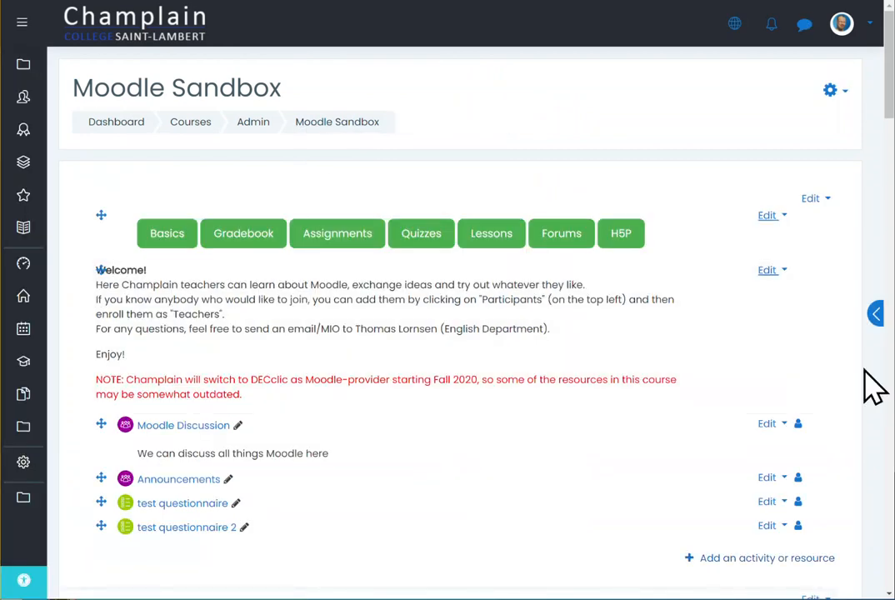
scroll(872, 380, "down", 10)
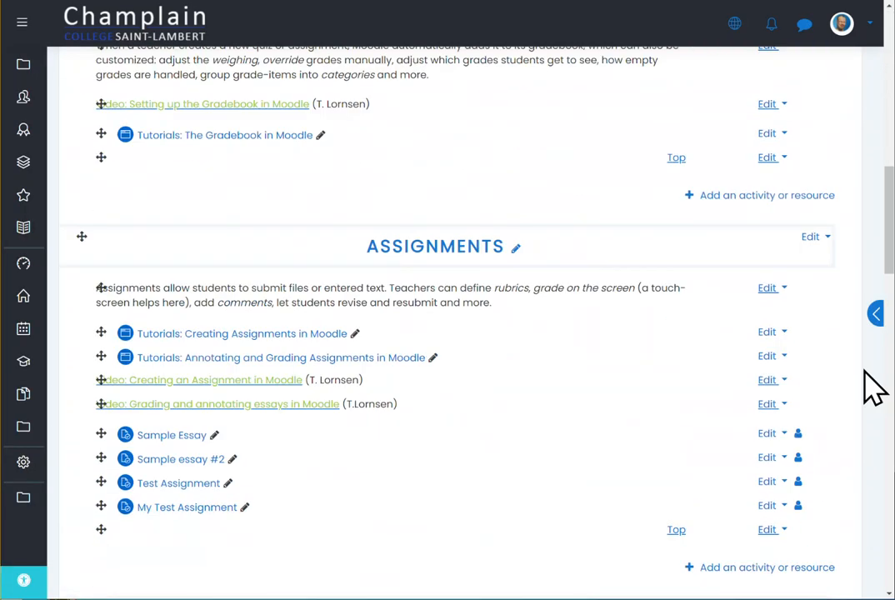
scroll(871, 385, "down", 7)
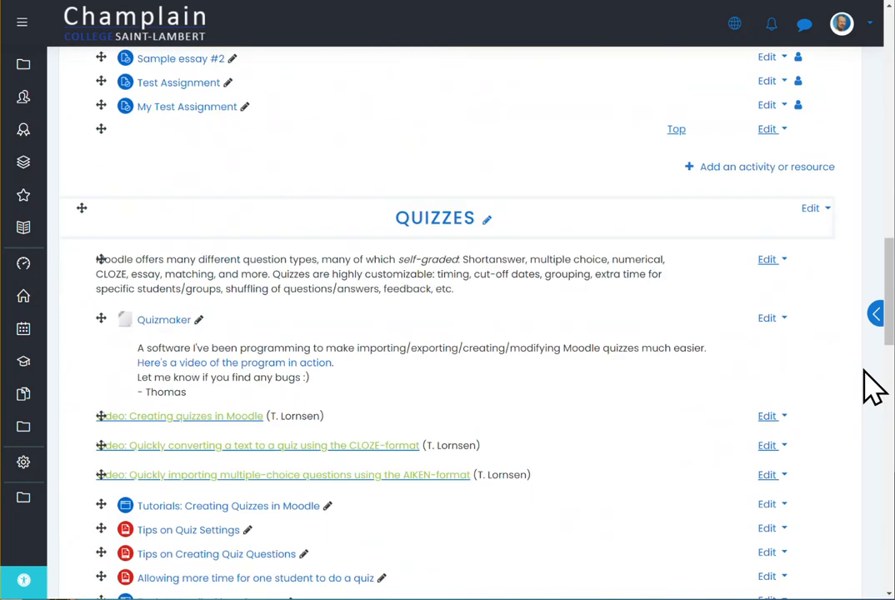
scroll(871, 385, "down", 3)
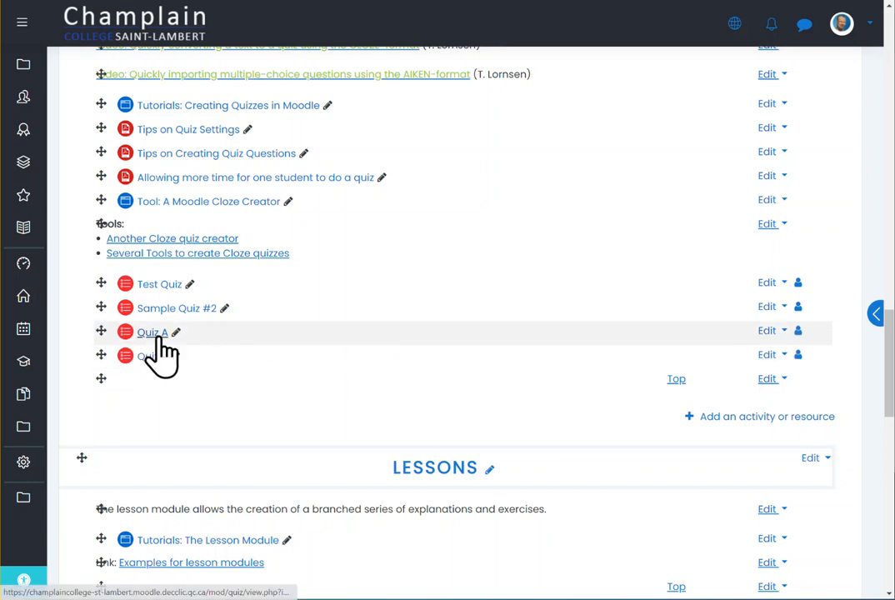
left_click(772, 333)
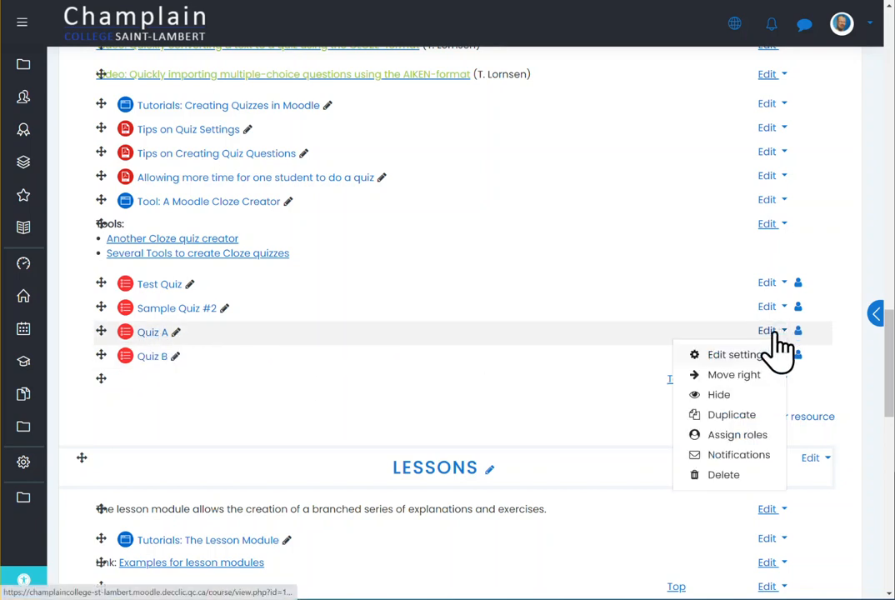
left_click(729, 356)
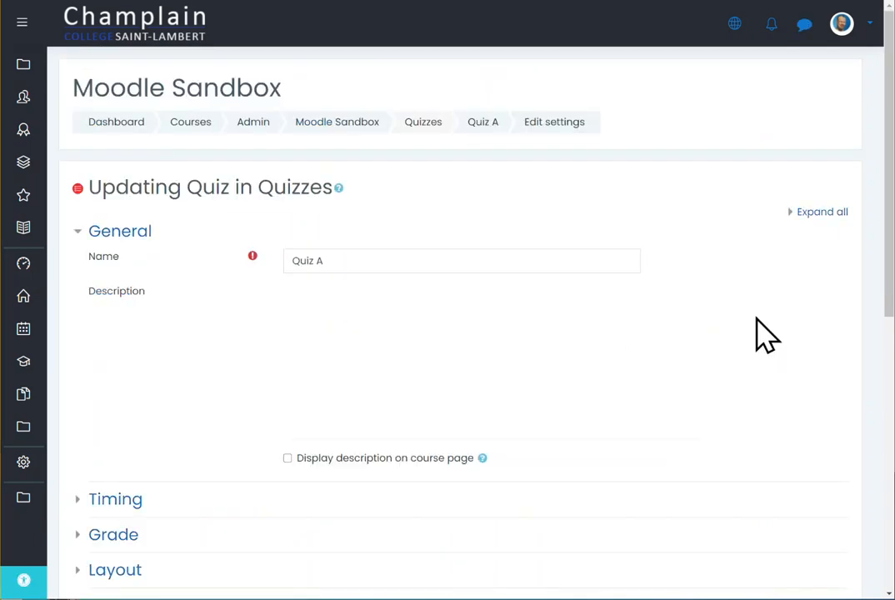
Add a group access restriction to Quiz A so that students must belong to Group 1.
scroll(754, 320, "down", 5)
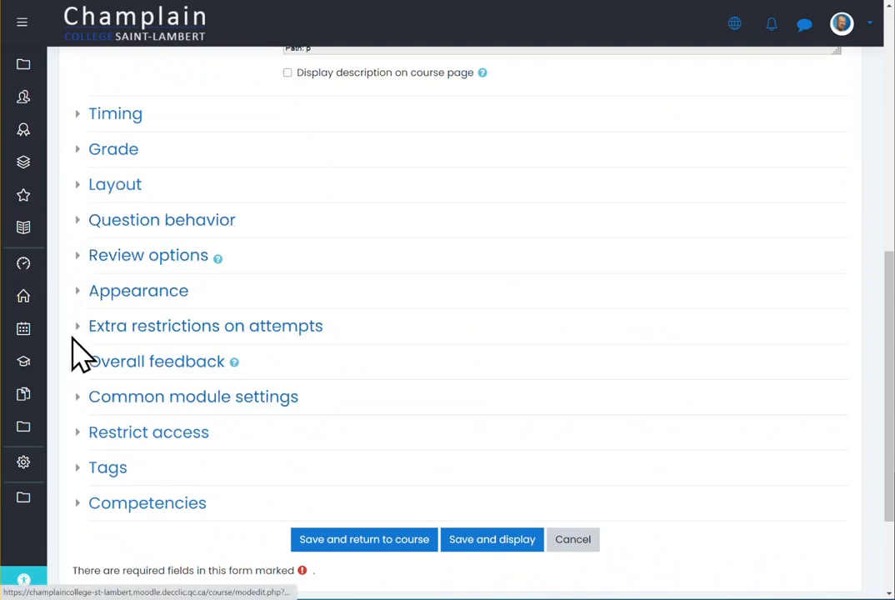
left_click(77, 427)
scroll(677, 340, "down", 3)
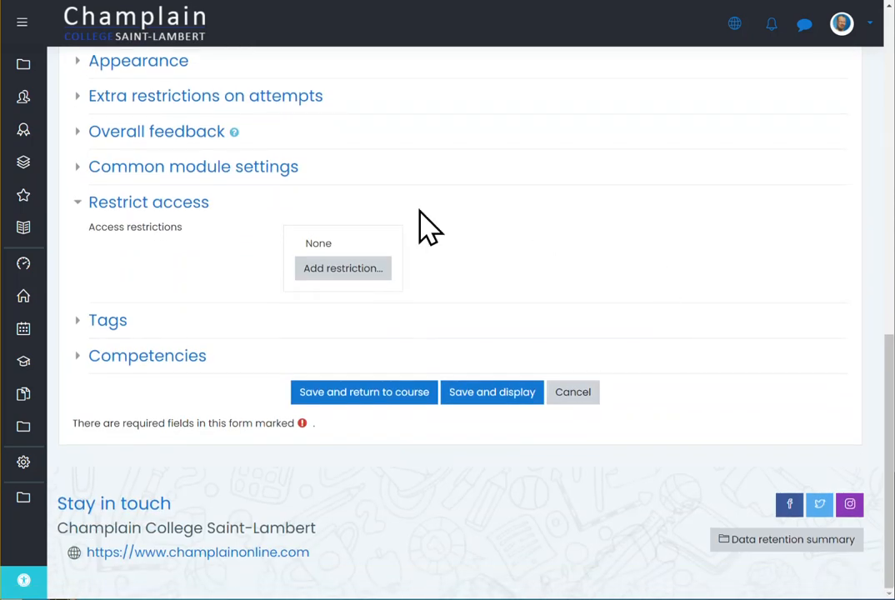
left_click(350, 270)
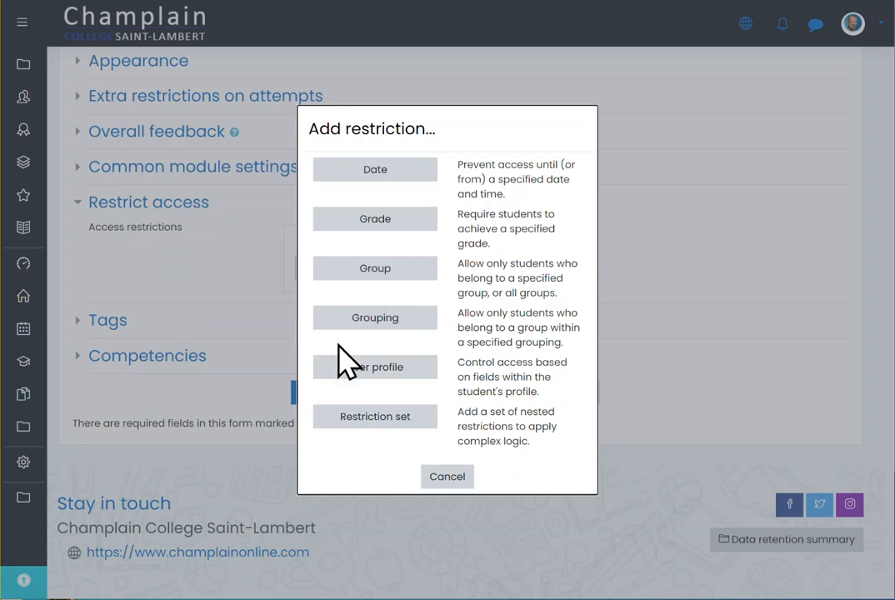
left_click(376, 271)
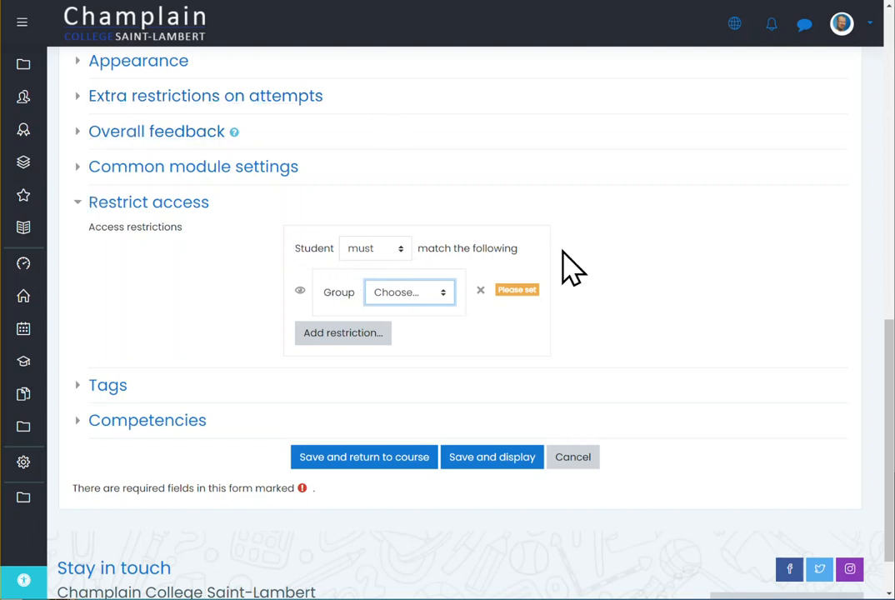
scroll(709, 300, "up", 10)
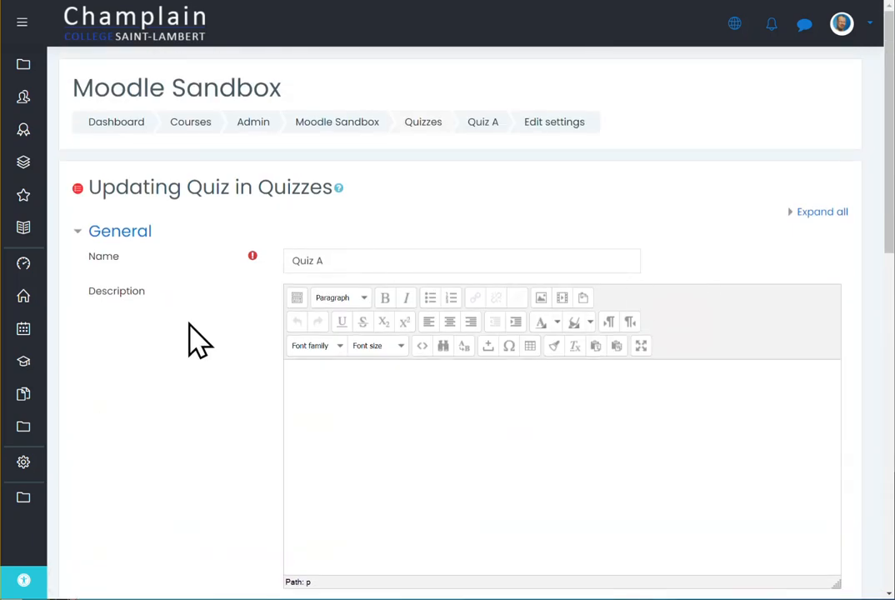
scroll(515, 370, "down", 12)
left_click(441, 261)
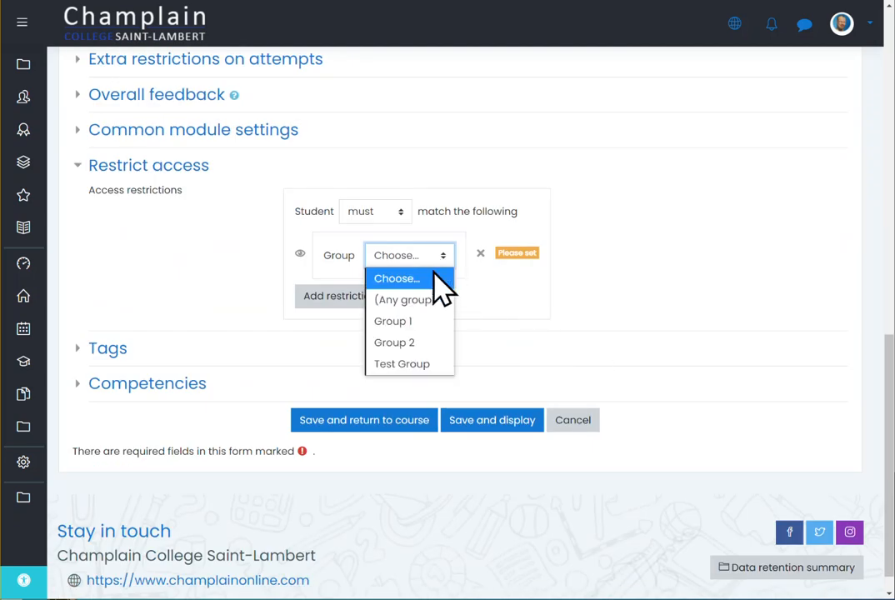
left_click(420, 324)
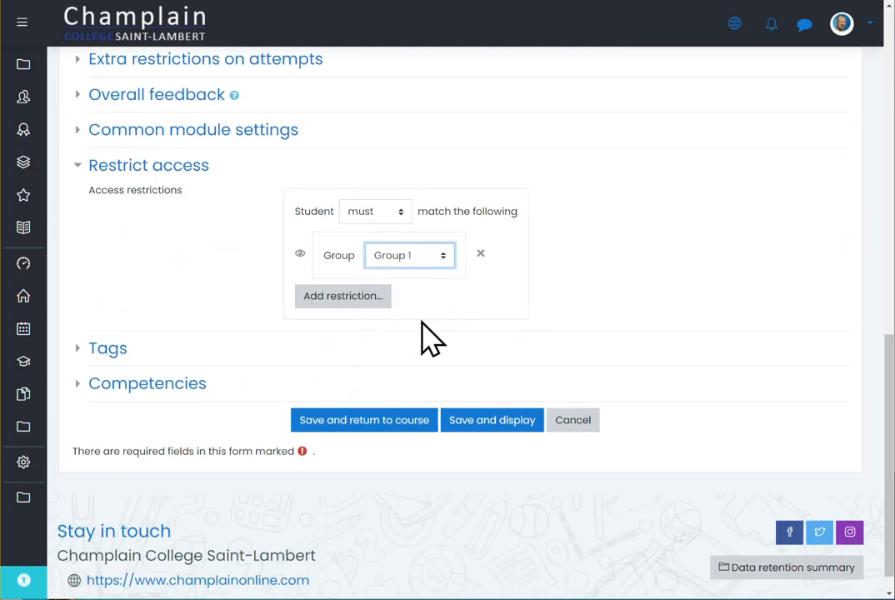
Hide Quiz A completely from students outside Group 1, then save the settings and return to the course.
left_click(300, 255)
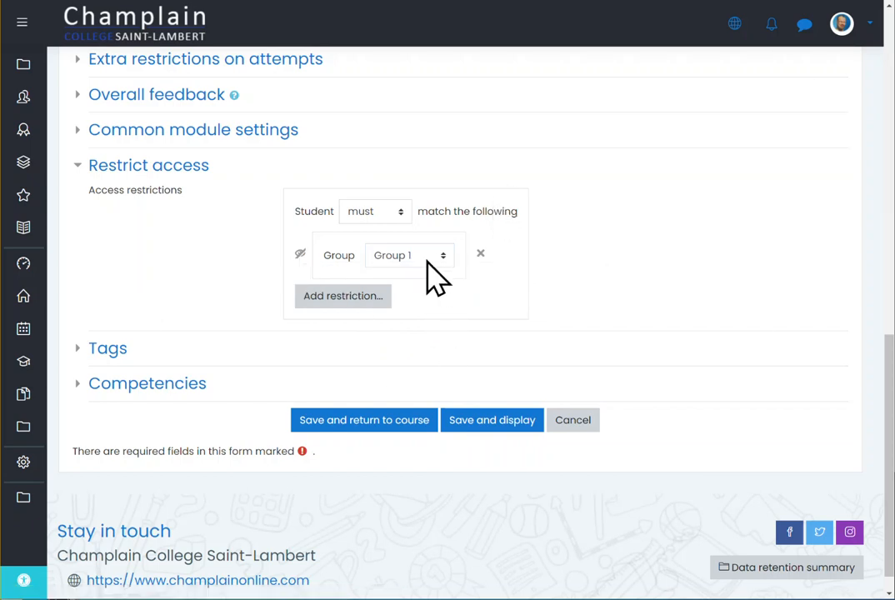
left_click(300, 255)
left_click(300, 254)
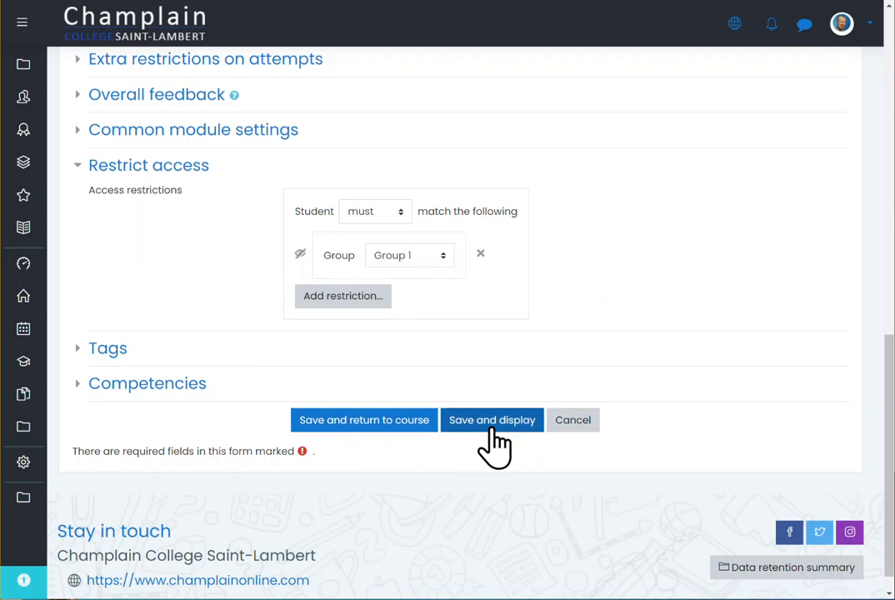
left_click(346, 423)
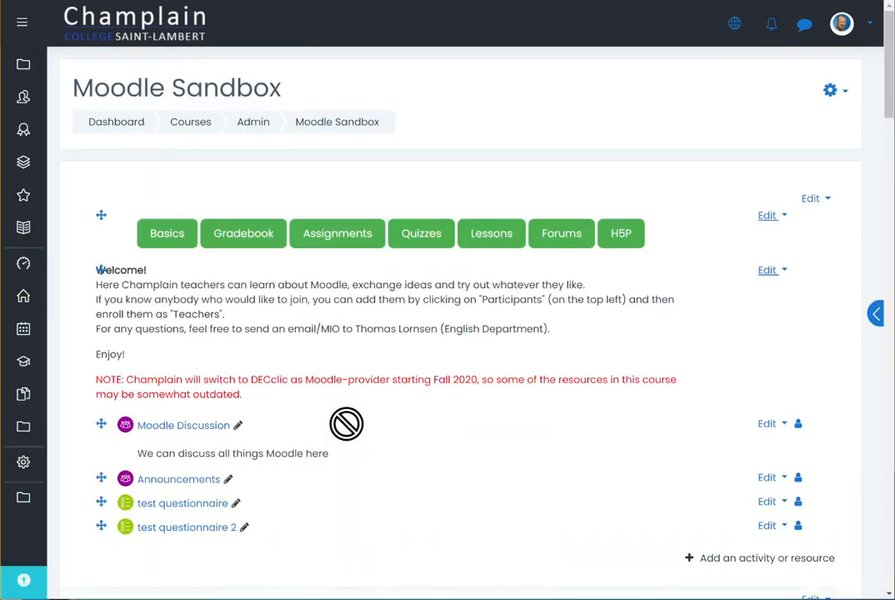
Examine the access restriction note under Quiz A on the course page.
scroll(463, 384, "down", 3)
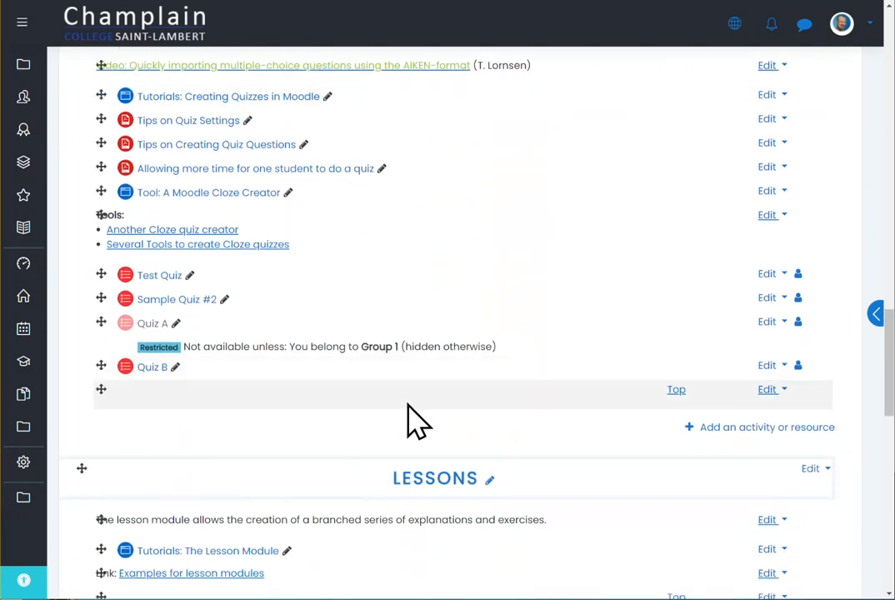
left_click_drag(187, 347, 498, 360)
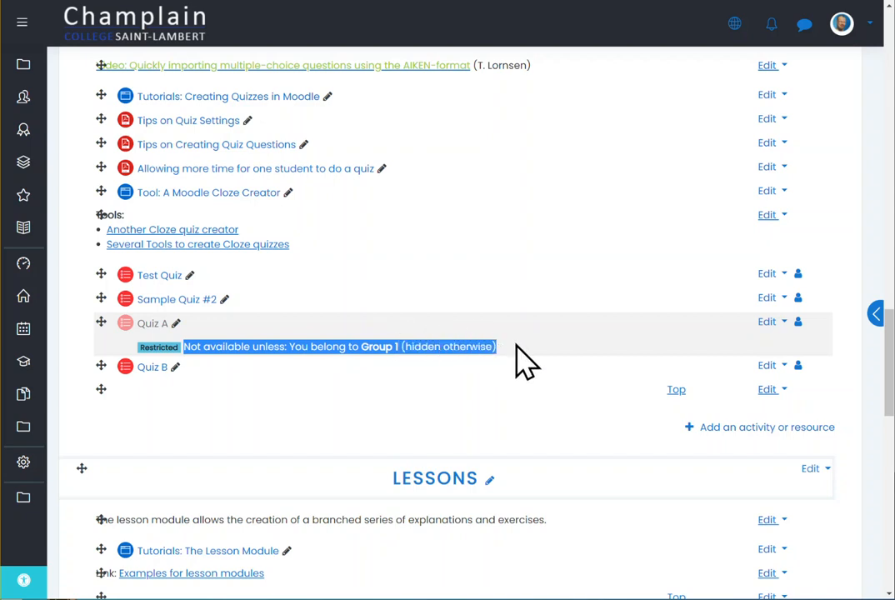
left_click(464, 345)
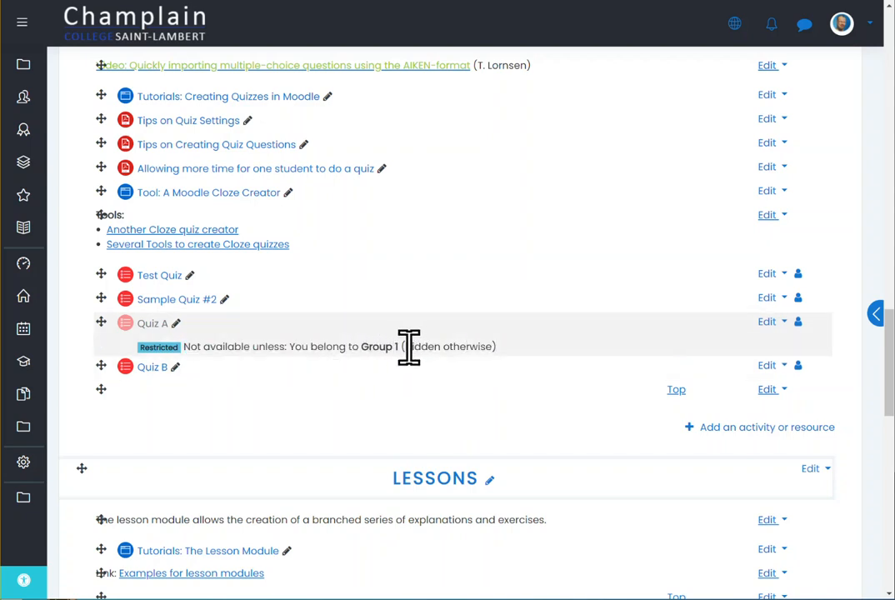
left_click_drag(411, 347, 494, 346)
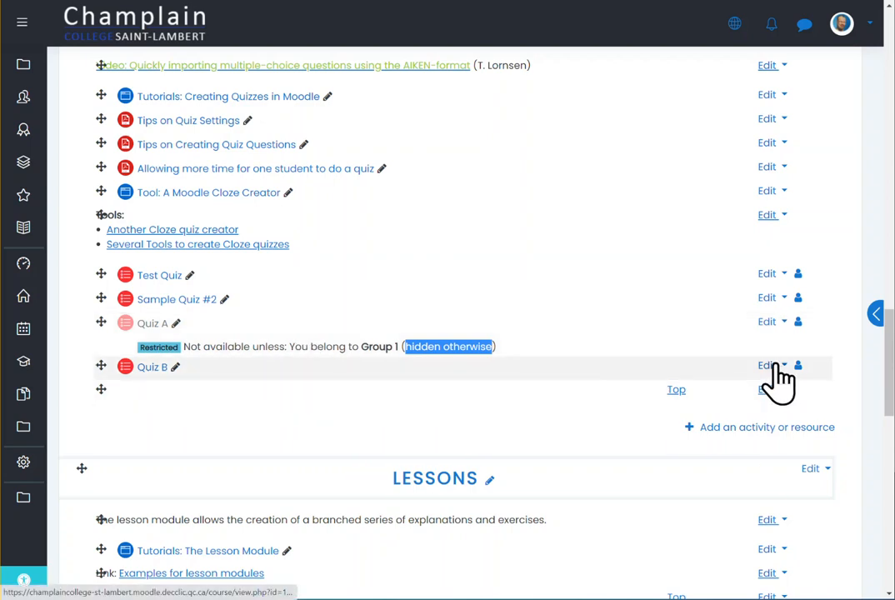
Open the settings of Quiz B in the Quizzes section.
left_click(773, 366)
key("Escape")
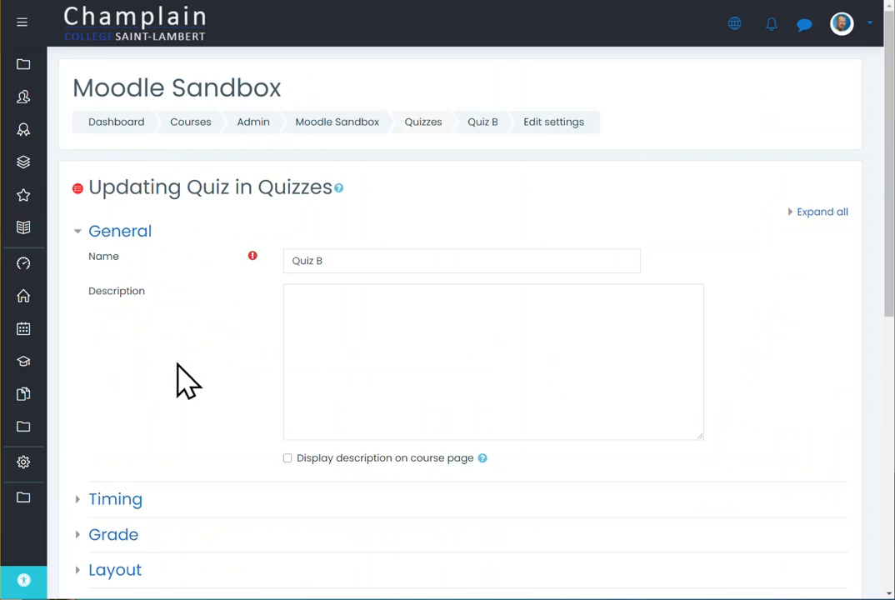
Add a group access restriction to Quiz B so that students must belong to Group 2.
scroll(180, 379, "down", 10)
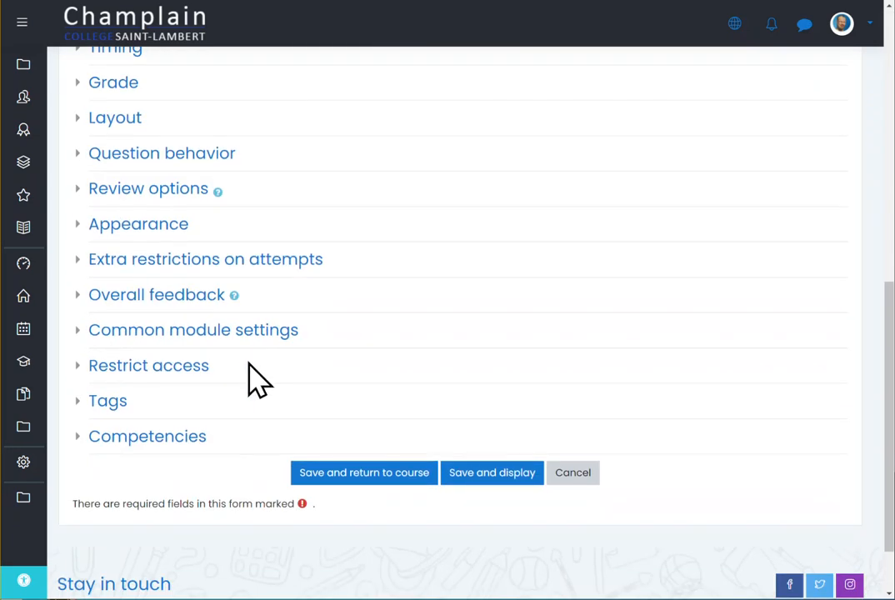
left_click(75, 368)
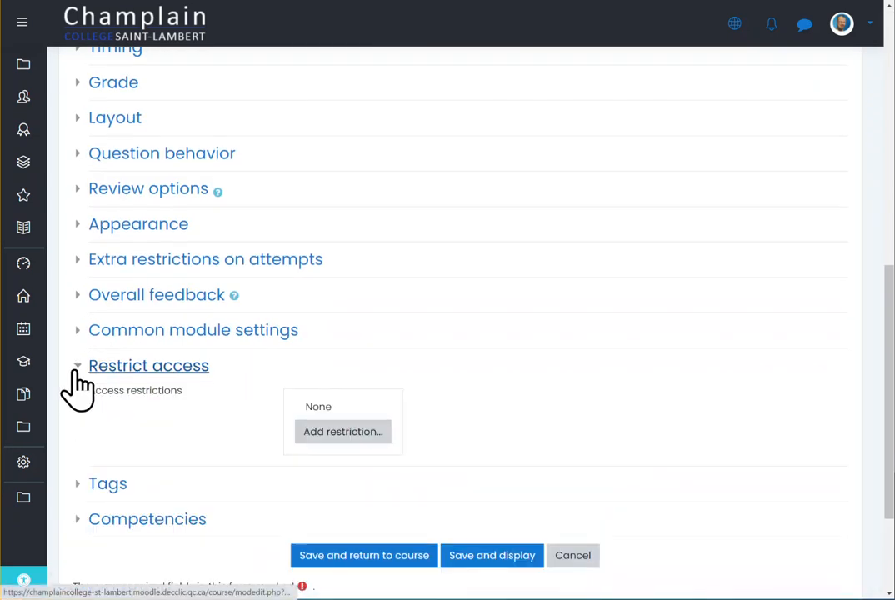
left_click(368, 432)
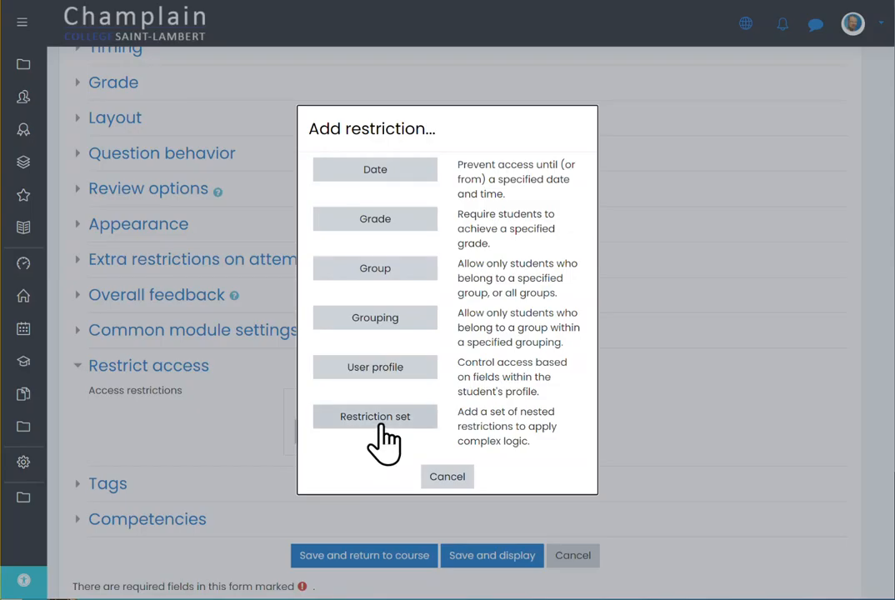
left_click(393, 276)
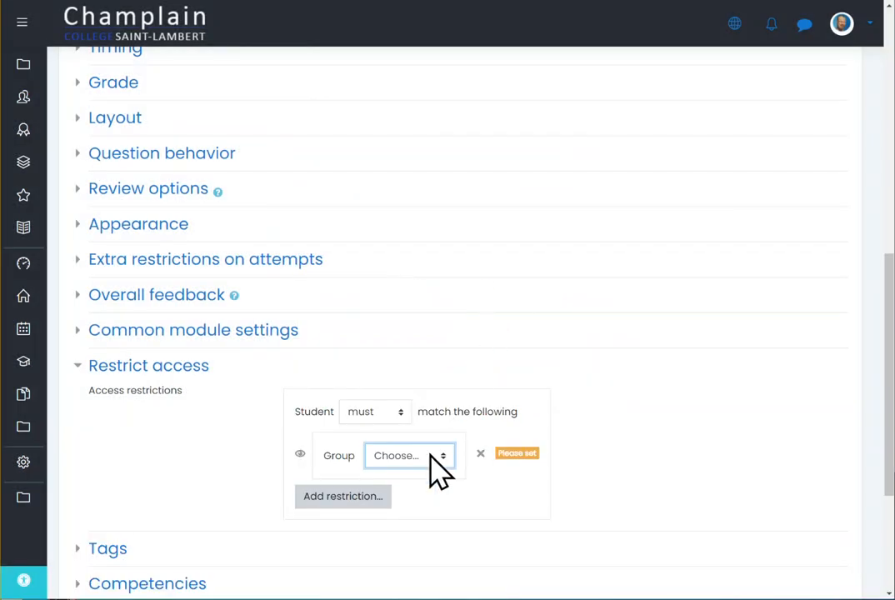
left_click(431, 456)
left_click(422, 542)
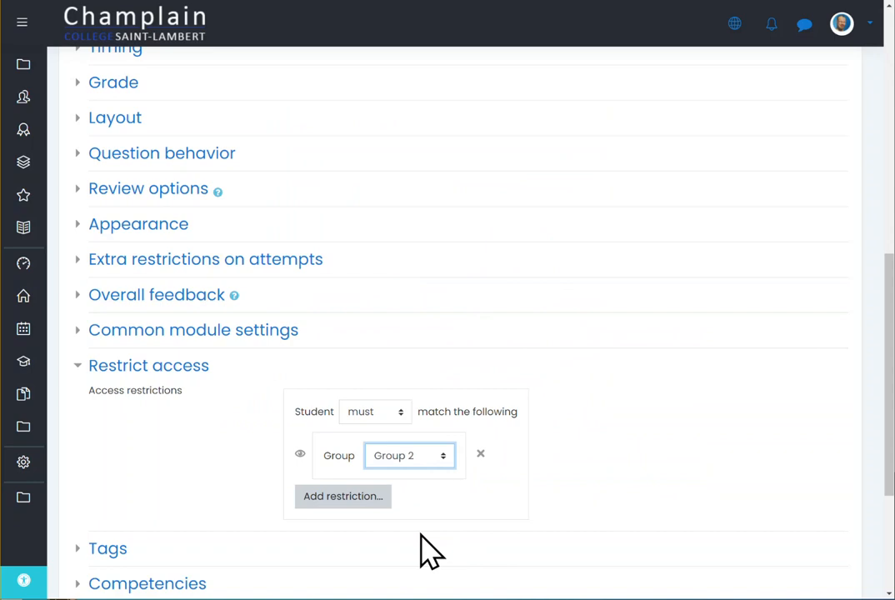
Hide Quiz B completely from students outside Group 2, then save the settings and return to the course.
left_click(300, 455)
scroll(650, 427, "down", 3)
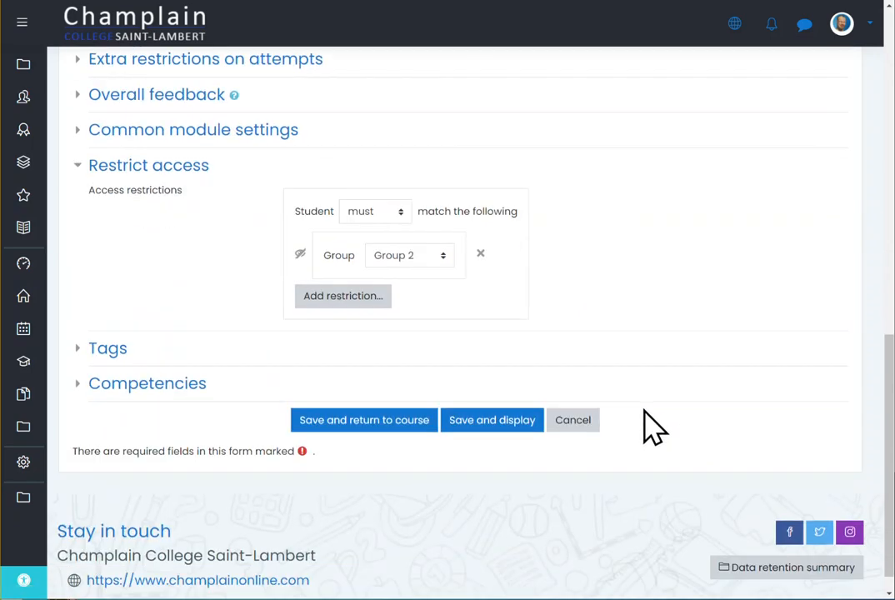
left_click(388, 422)
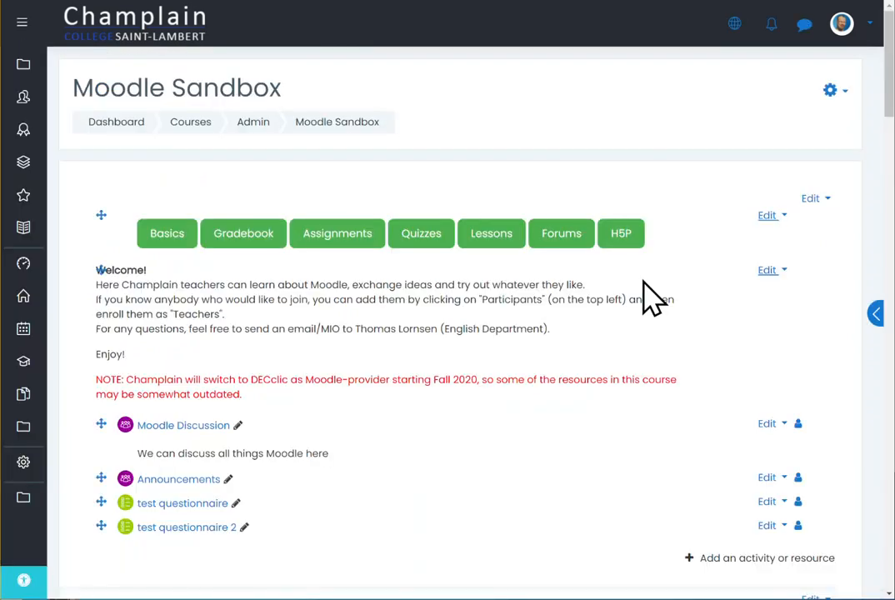
Examine the access restriction notes under Quiz A and Quiz B in the Quizzes section.
scroll(654, 296, "down", 3)
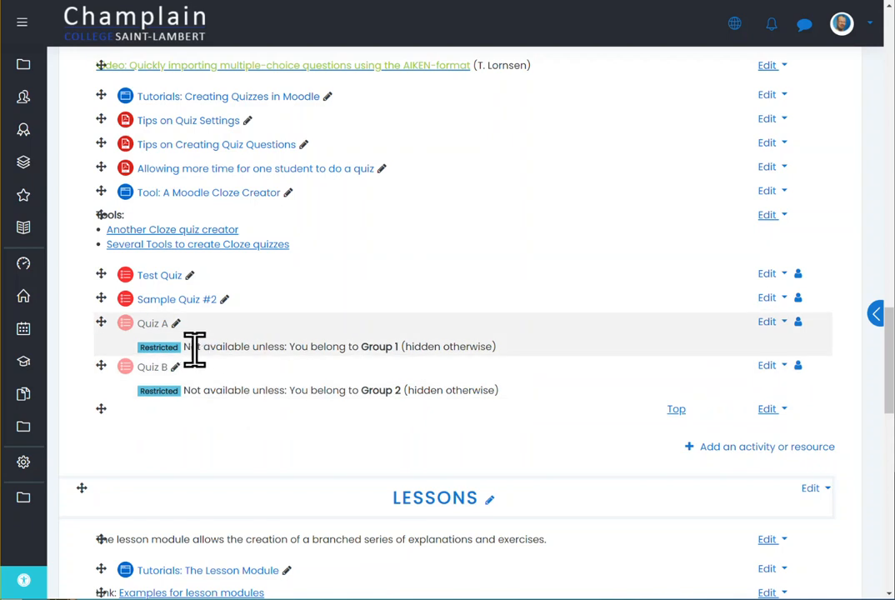
left_click_drag(192, 346, 434, 346)
left_click_drag(282, 392, 503, 405)
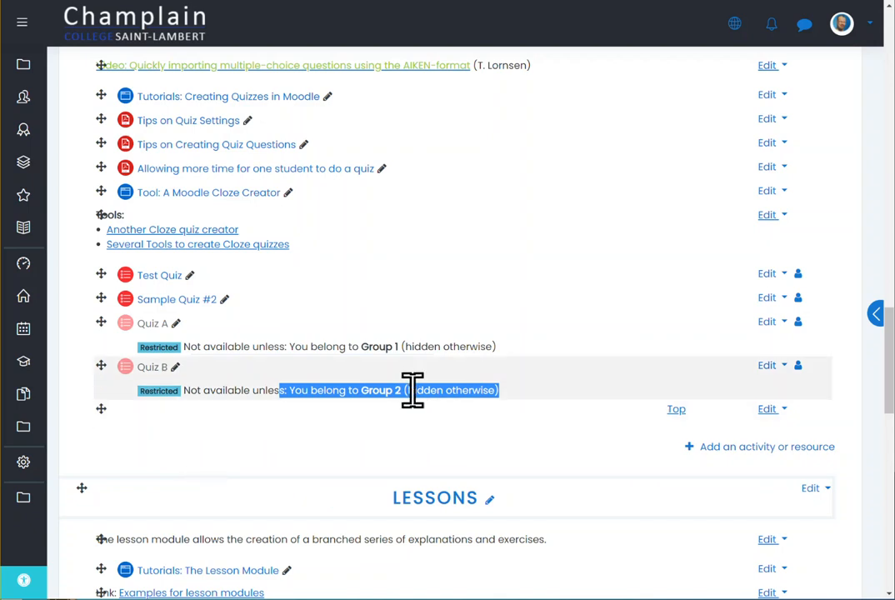
left_click(209, 483)
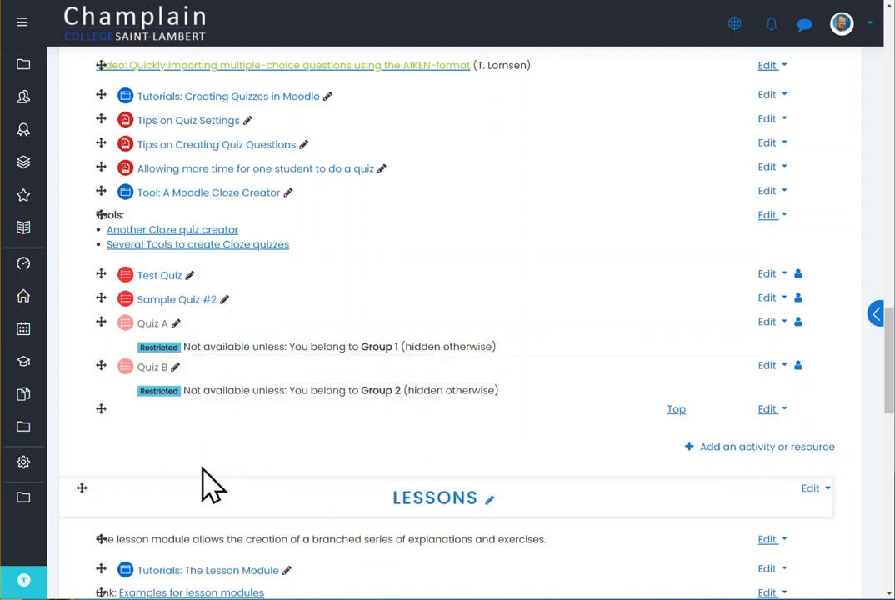